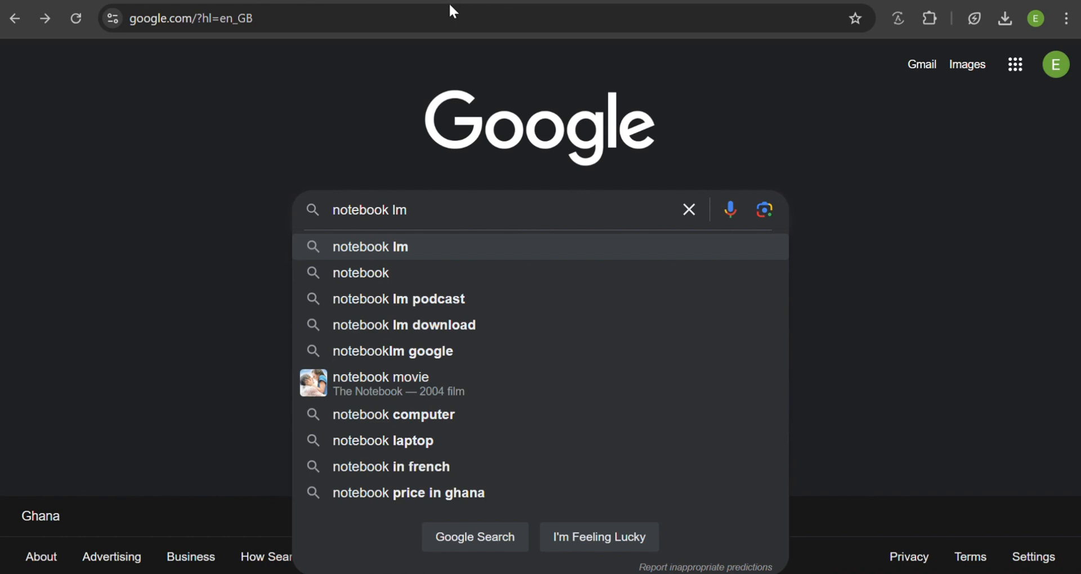
- Search Google for notebook lm, open the Google NotebookLM site and create a new notebook
click(434, 247)
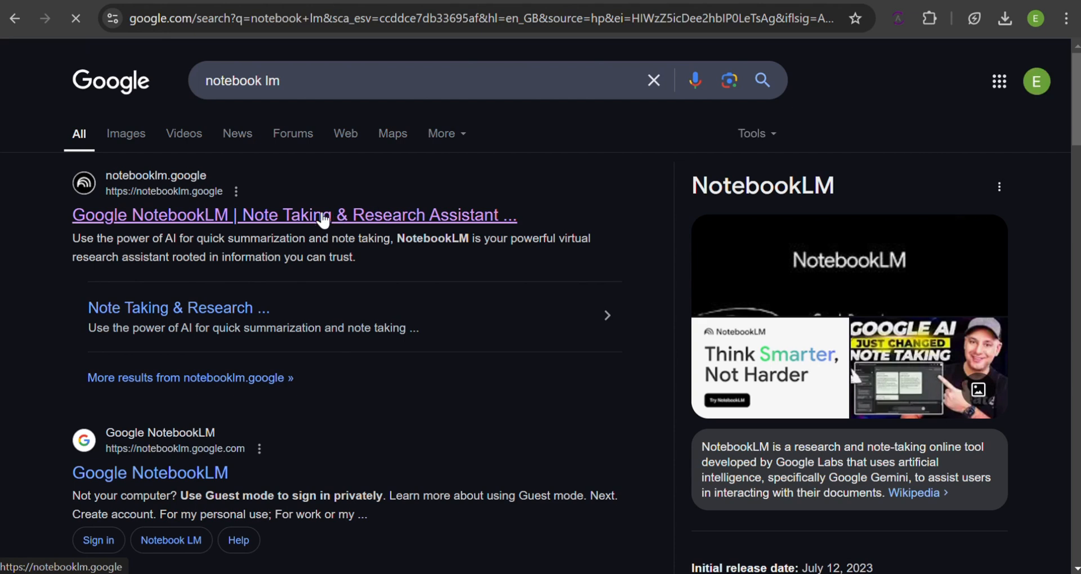
click(322, 215)
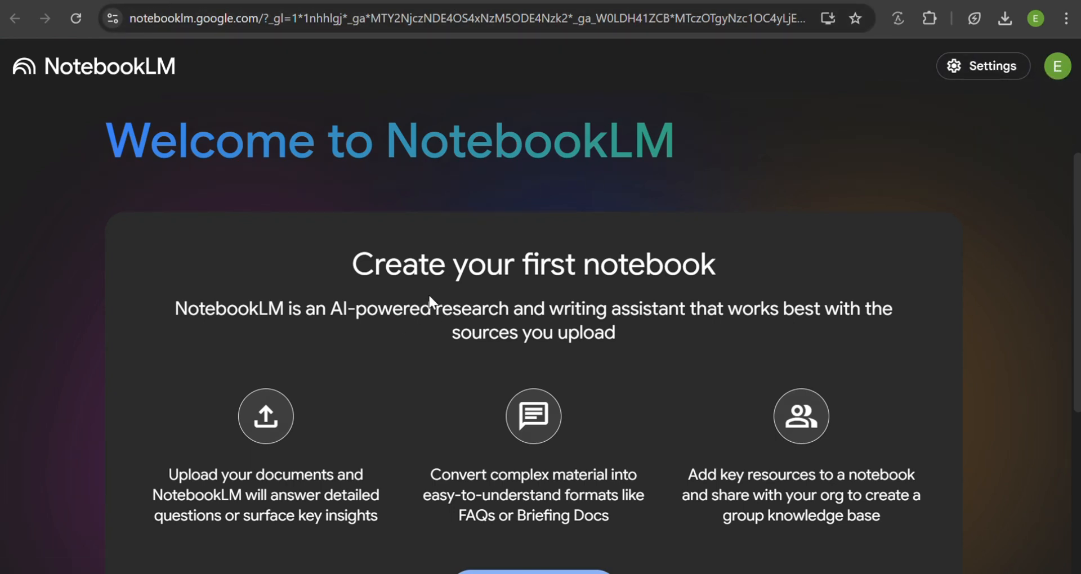
scroll(430, 301, down, 3)
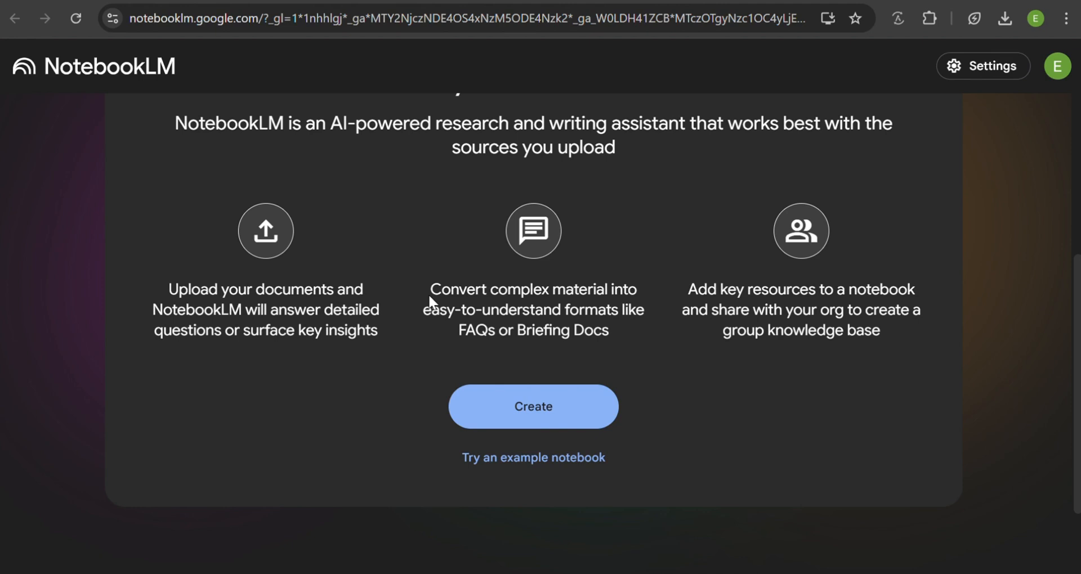
click(516, 415)
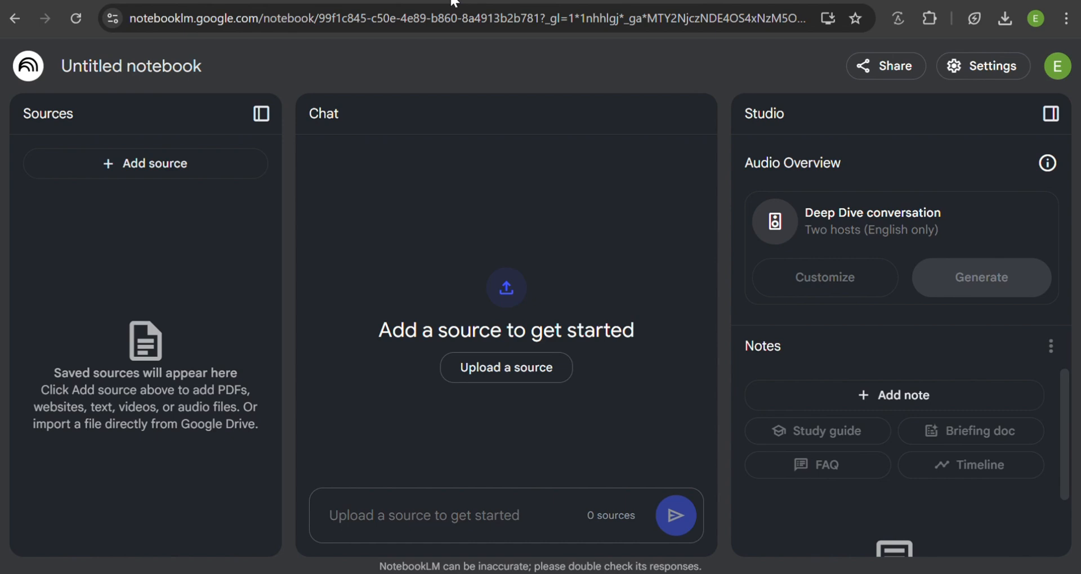
- Upload the 28,564 KB introduction PDF from the INTRO TO MANAGEMENT folder as the notebook's first source
click(178, 169)
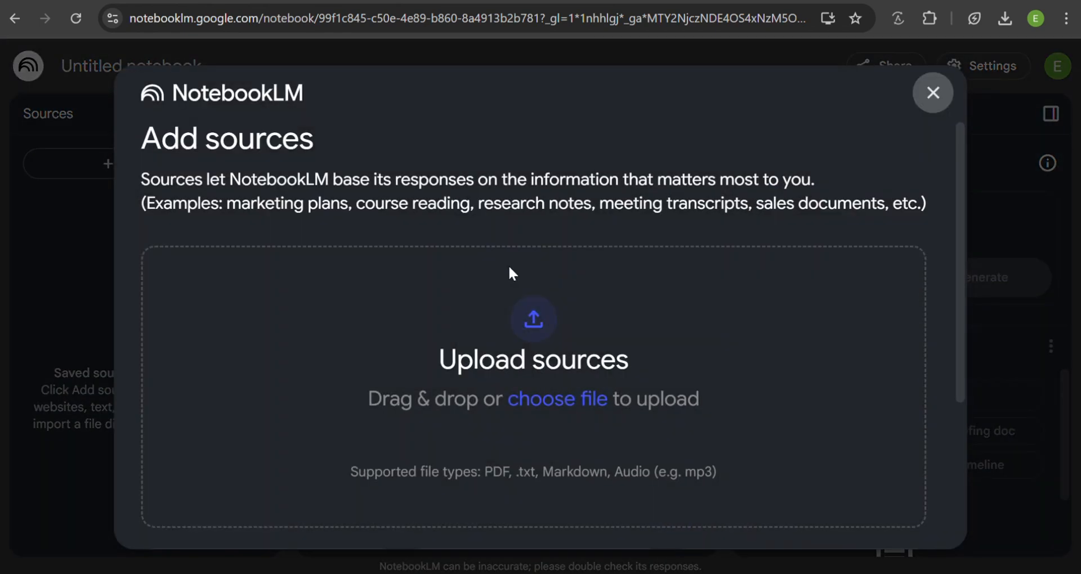
click(535, 319)
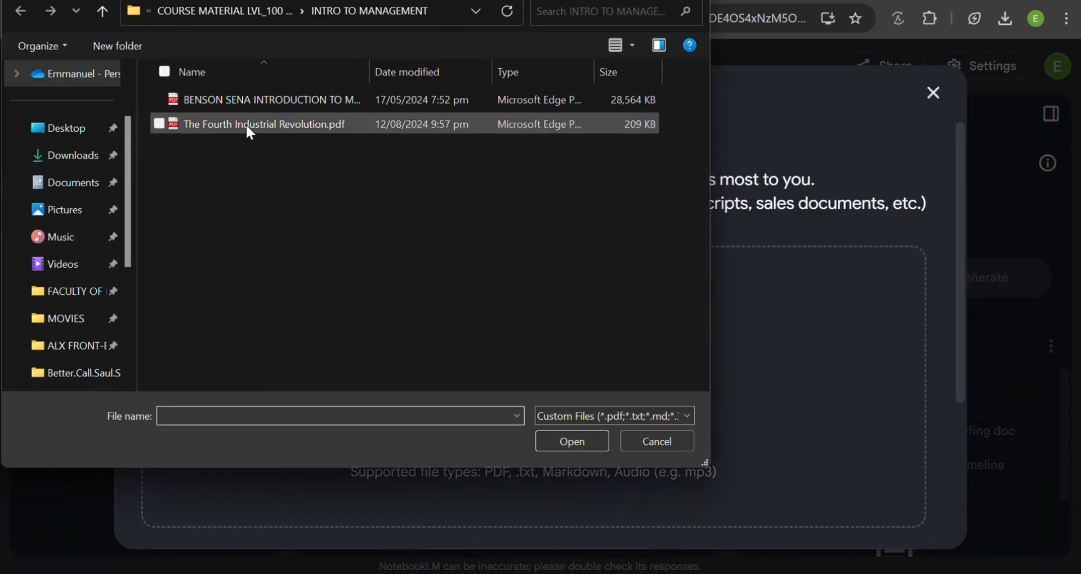
click(245, 98)
click(572, 441)
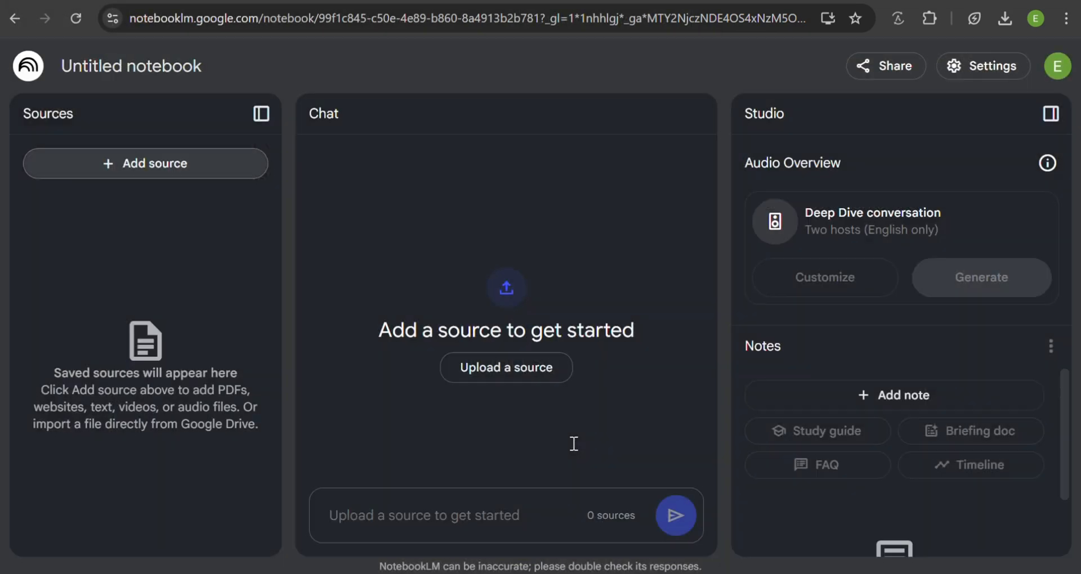
- Copy the selected business management text from the ChatGPT conversation and insert it into the notebook as a copied-text source
click(161, 164)
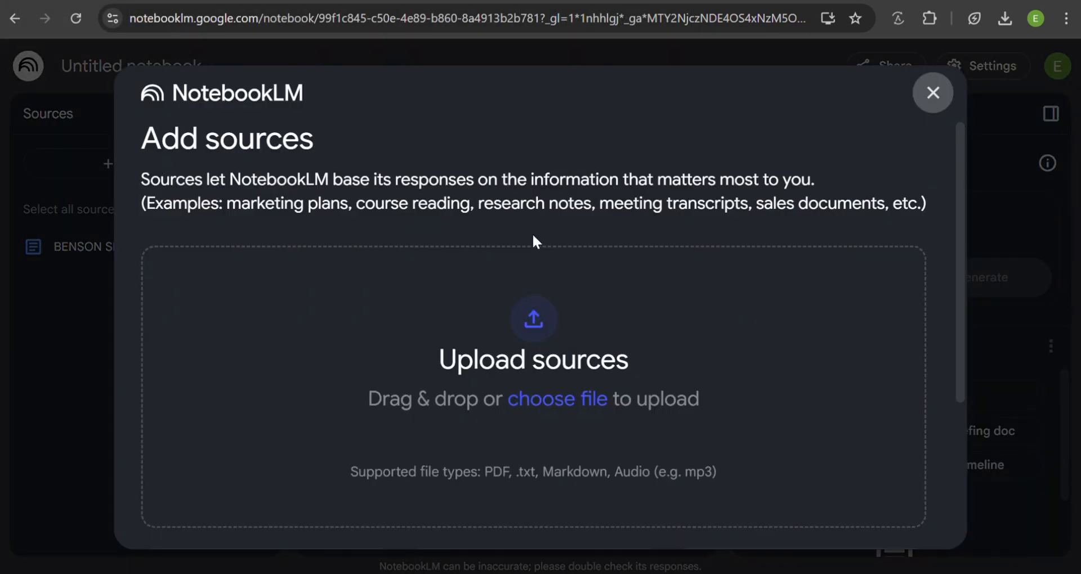
scroll(572, 202, down, 3)
click(781, 396)
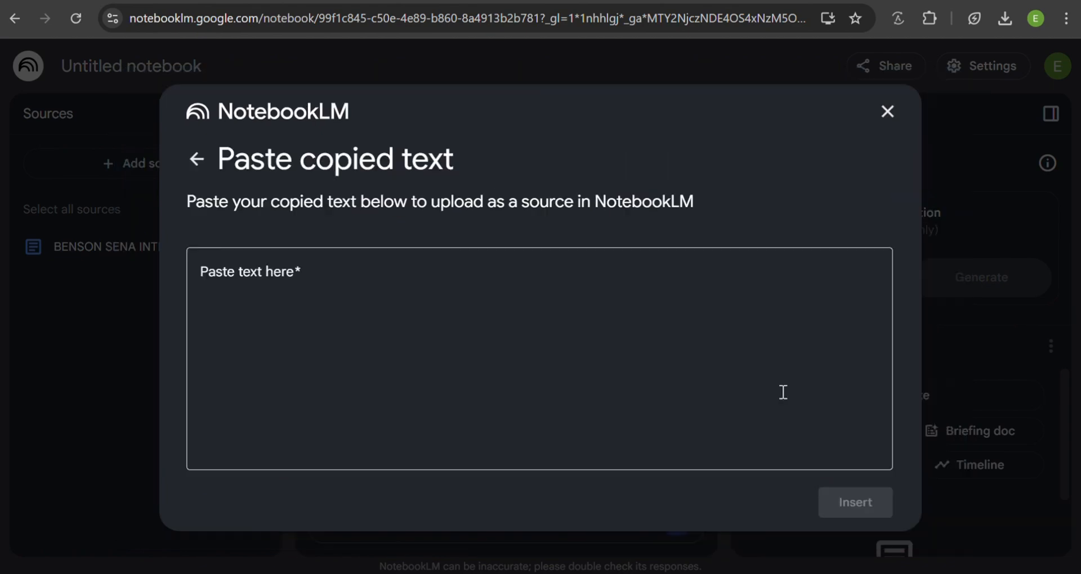
click(688, 1)
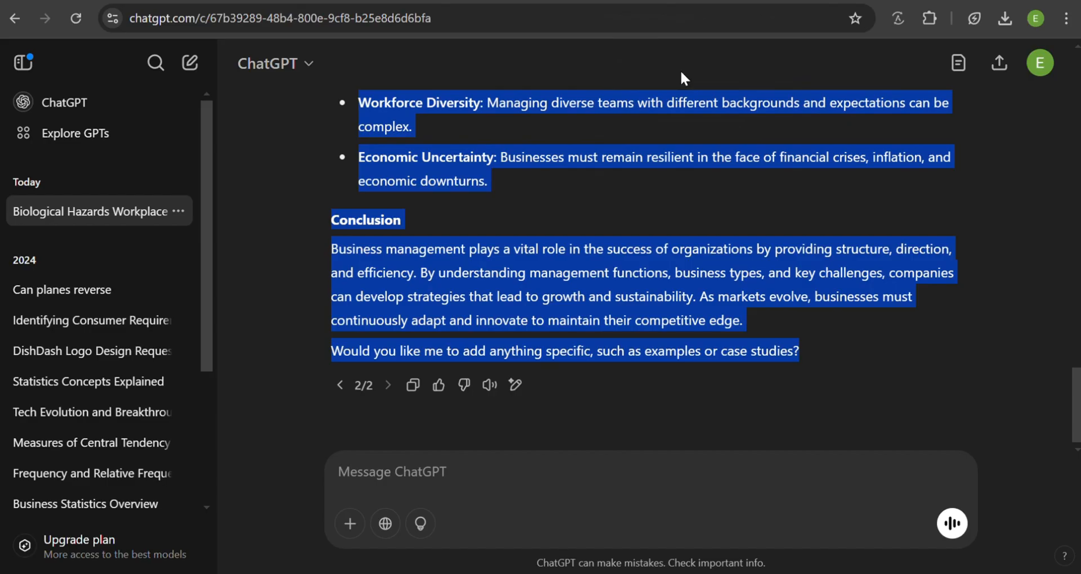
right_click(511, 258)
click(545, 284)
click(445, 1)
right_click(389, 292)
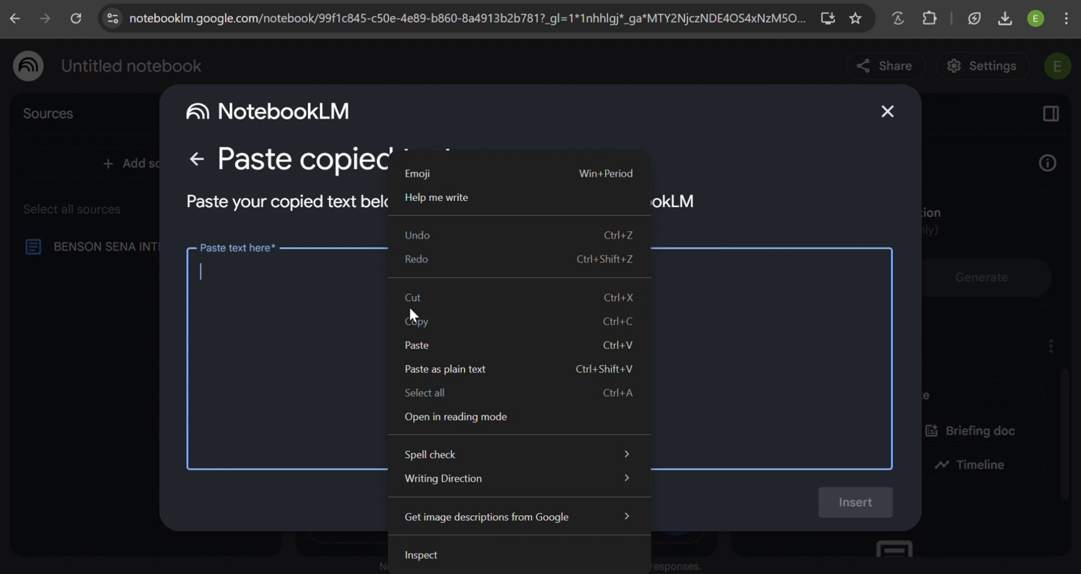
click(444, 338)
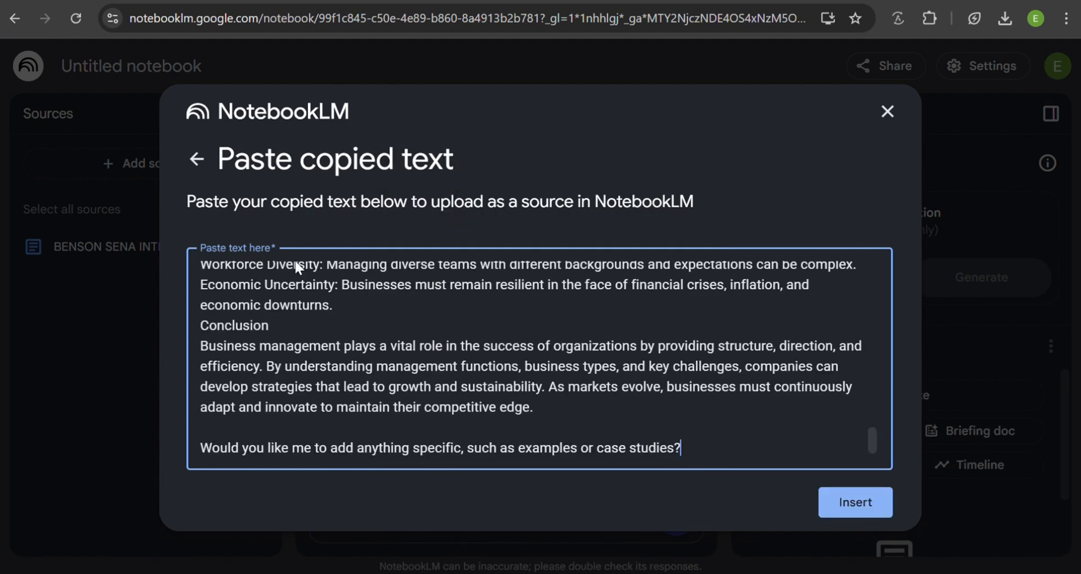
click(837, 509)
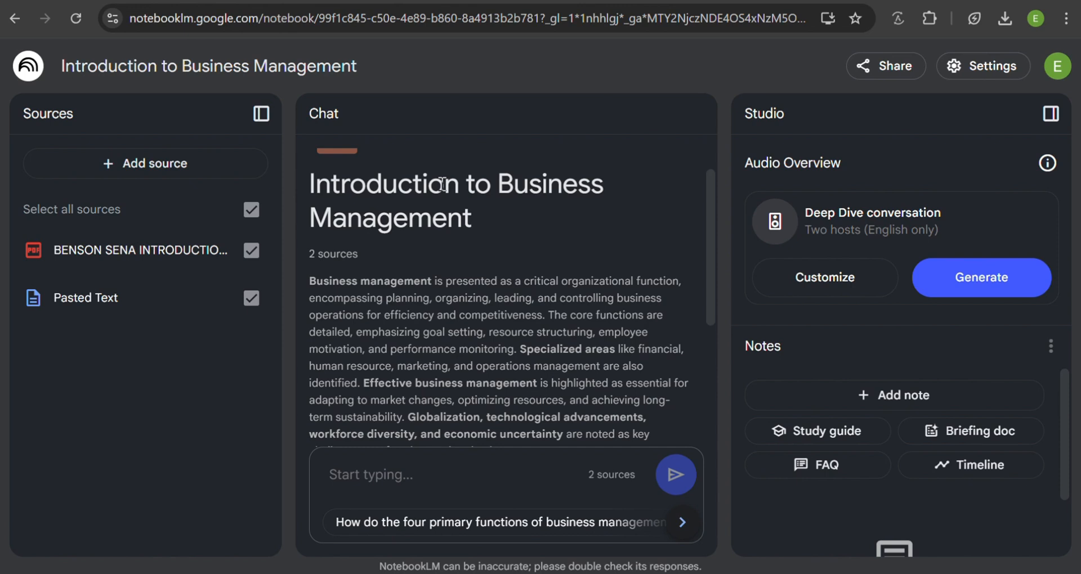
- Ask the suggested chat question about the challenges businesses face now and the solutions management can provide, and read through the answer
scroll(443, 184, down, 3)
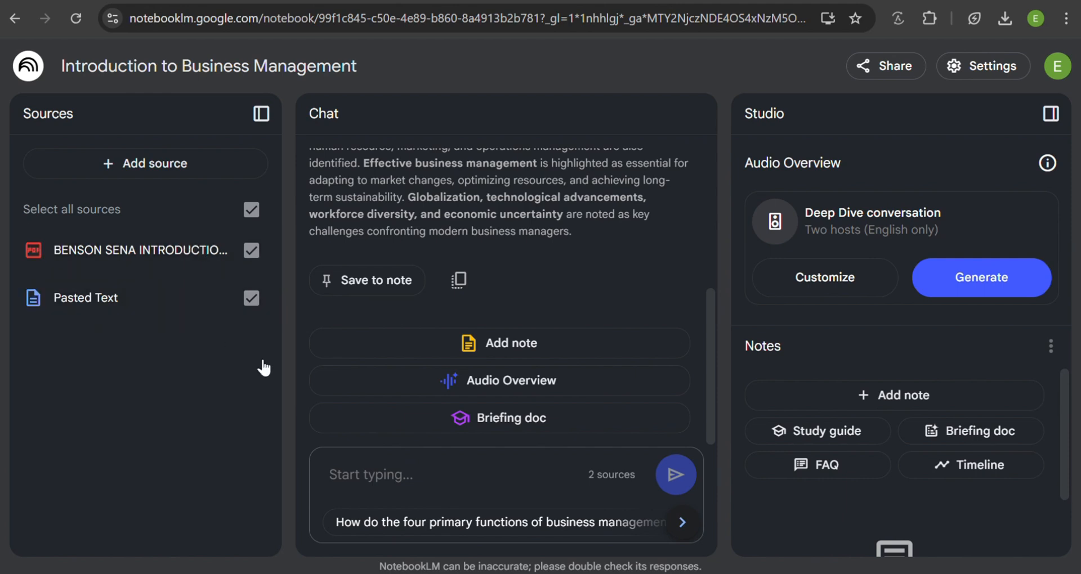
click(682, 524)
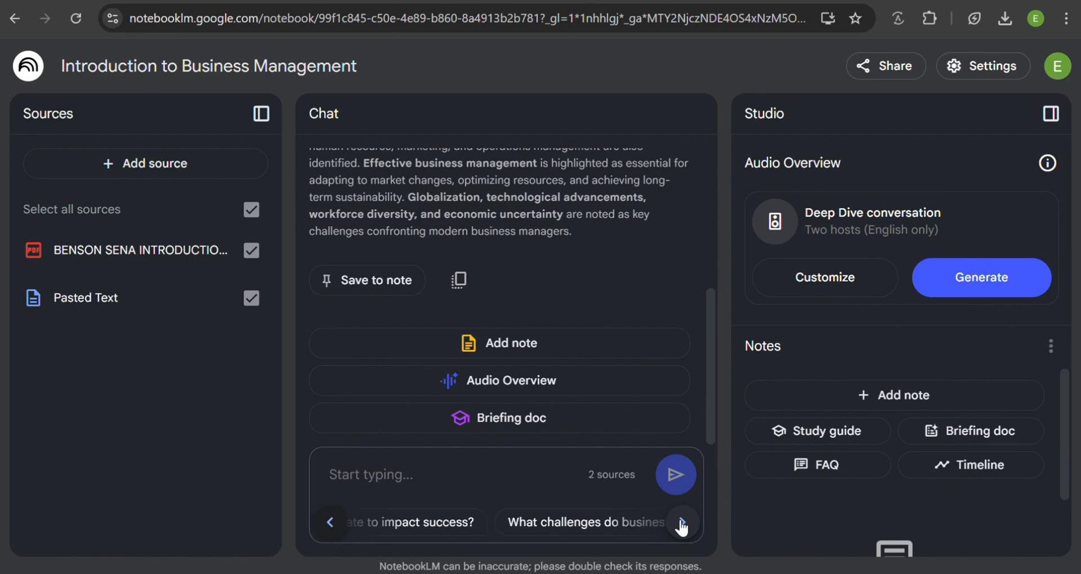
click(682, 523)
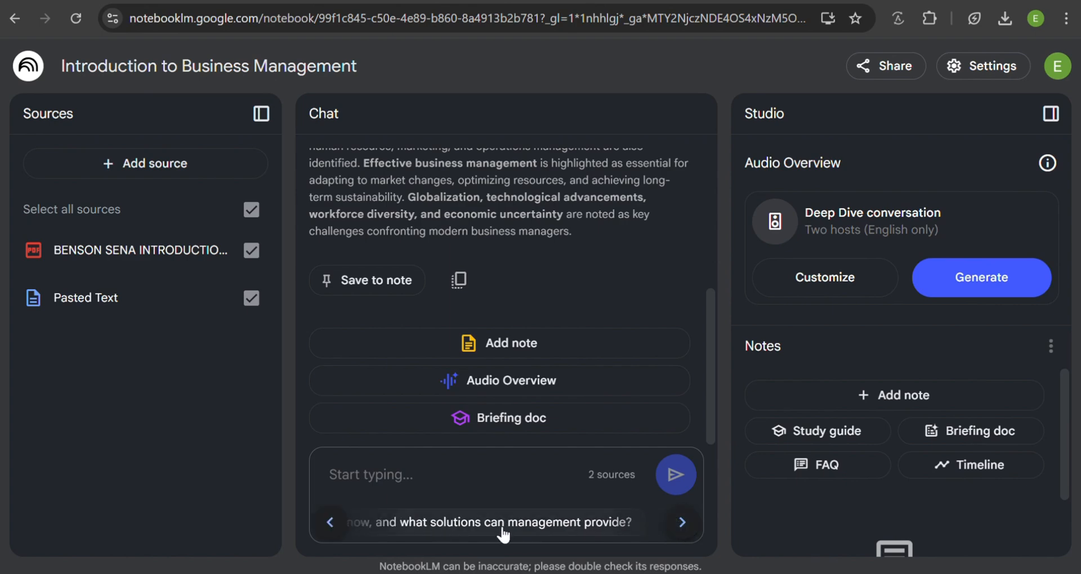
click(462, 530)
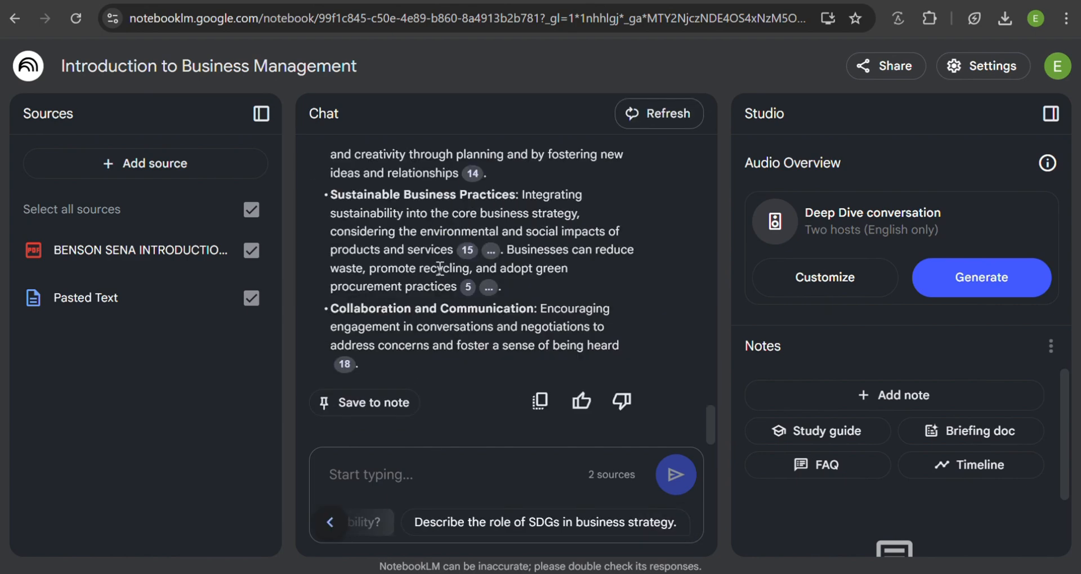
scroll(440, 268, up, 10)
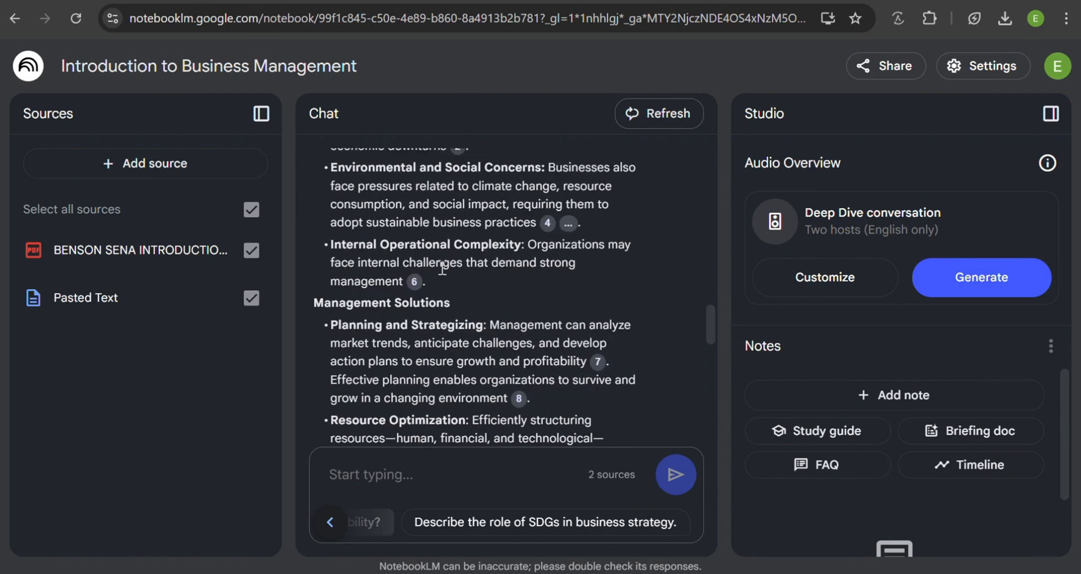
scroll(442, 268, up, 5)
scroll(442, 267, down, 5)
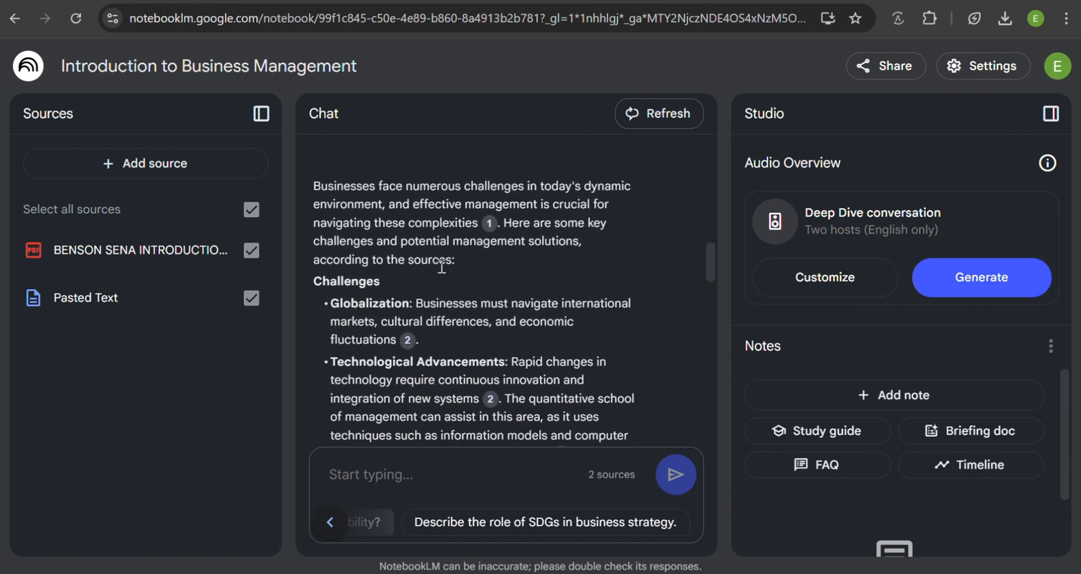
scroll(441, 268, down, 5)
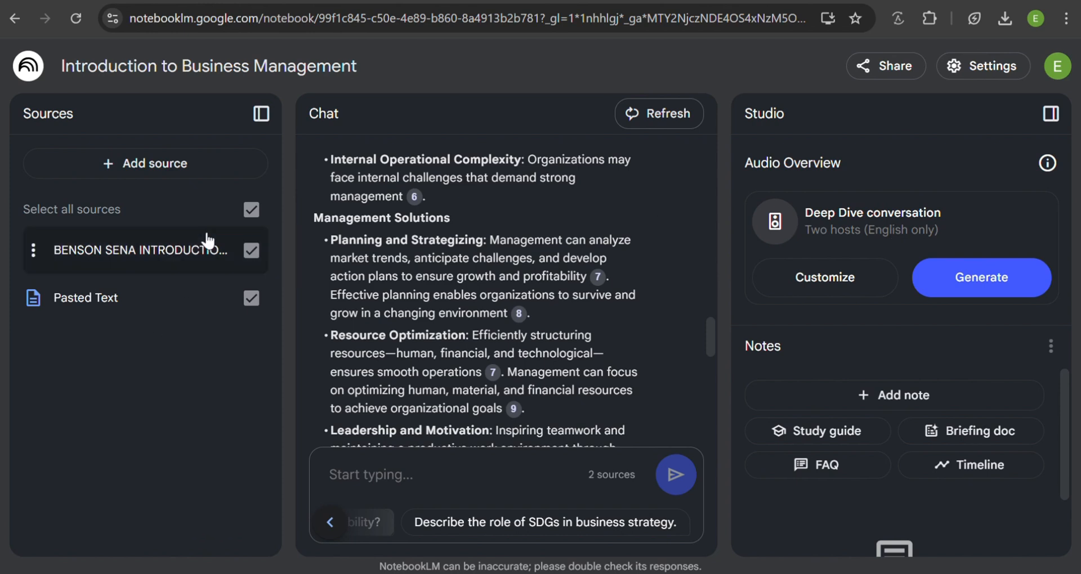
- Generate a customized Audio Overview with the focus "I want you to focus on effective business management and how it leads to business success"
click(848, 284)
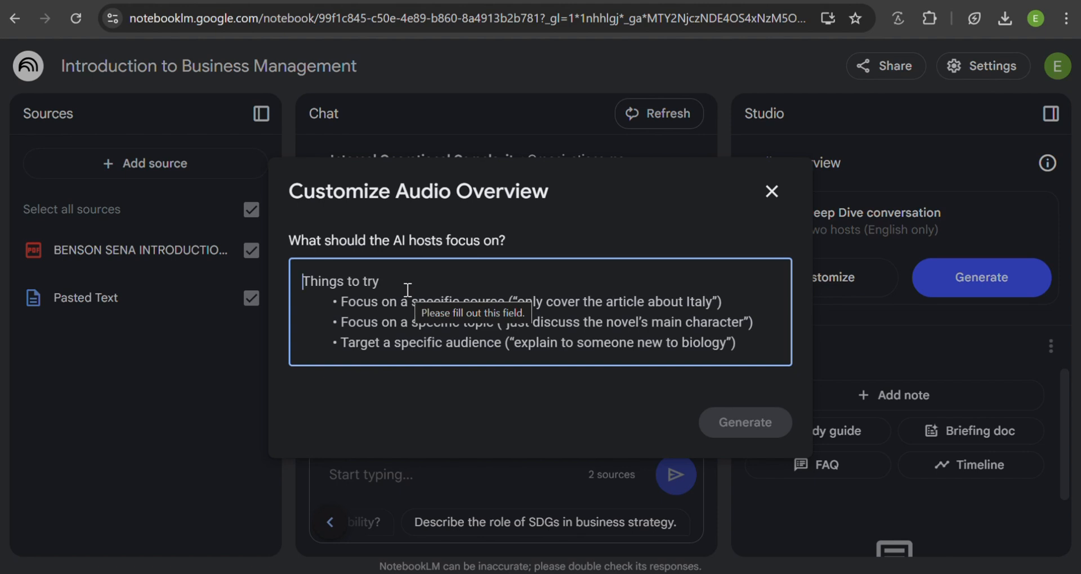
text(I want you to focus on effective business management and how it leads to business success)
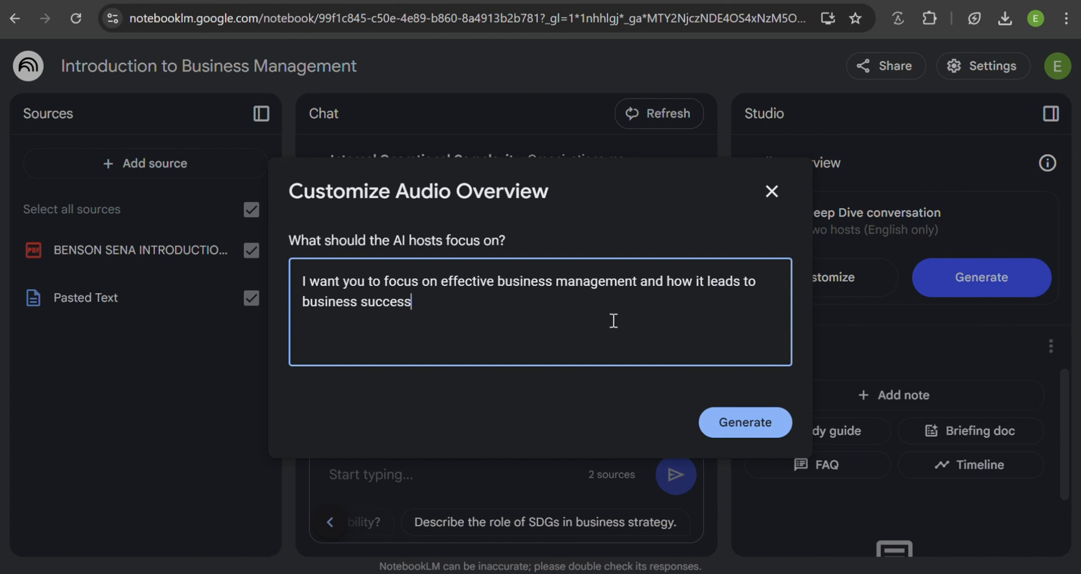
click(733, 431)
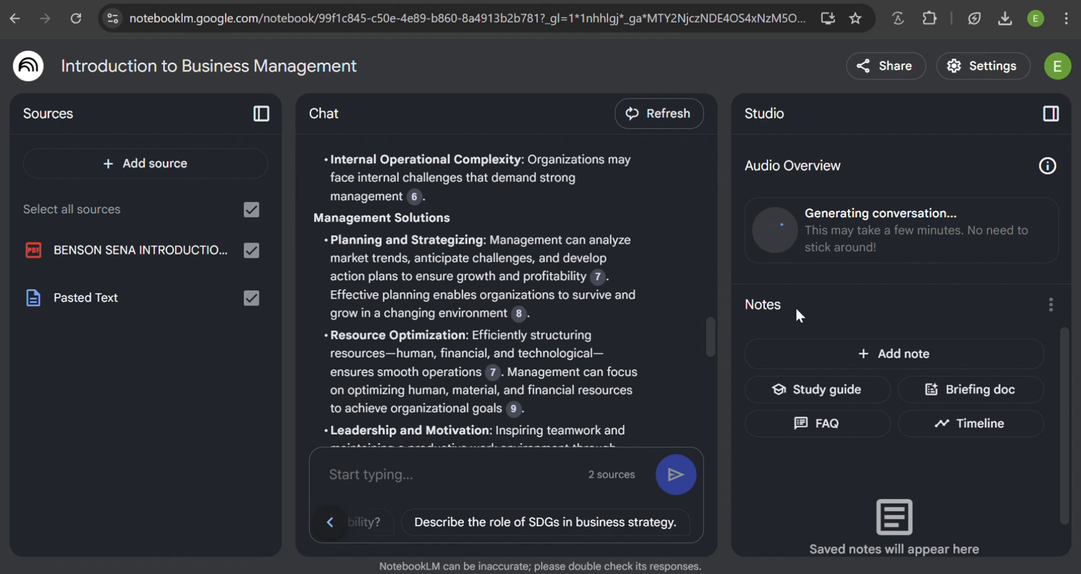
- Add a note containing the text "gyugsdyusadkdfa" and return to the Studio overview
click(865, 365)
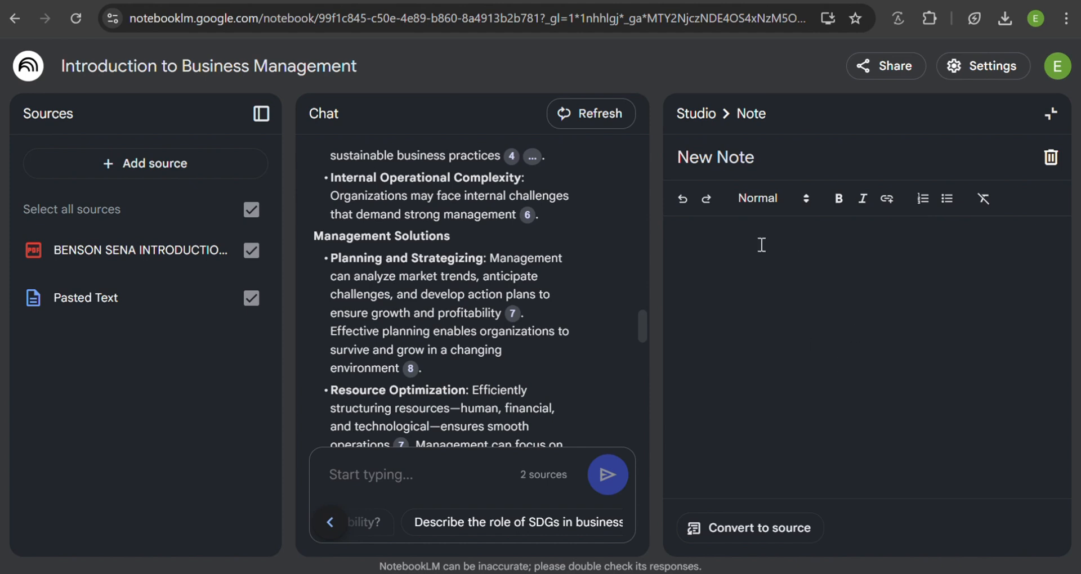
click(789, 255)
text(gyugsdyusadkdfa)
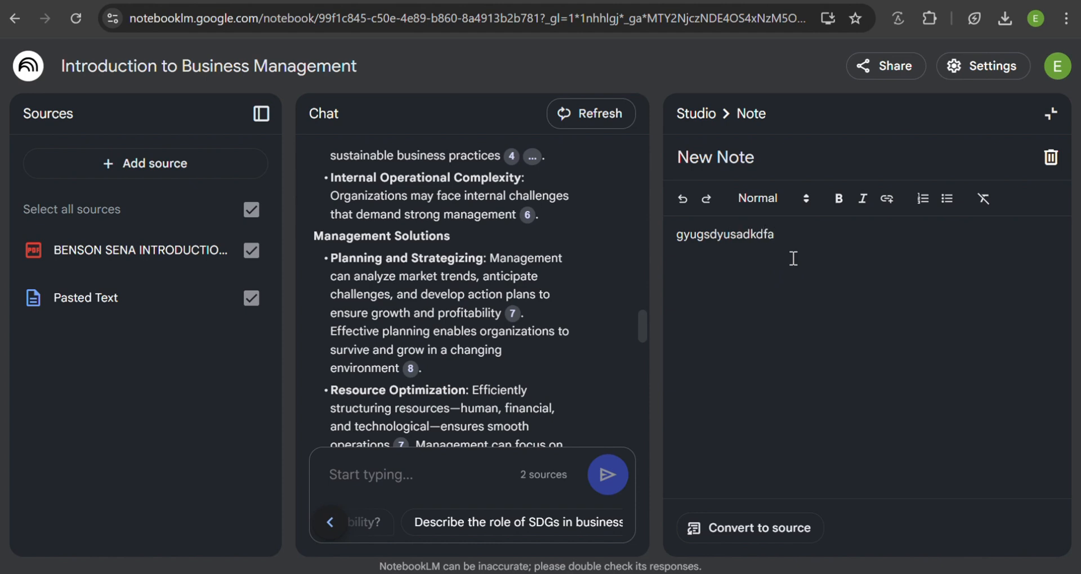
click(1051, 114)
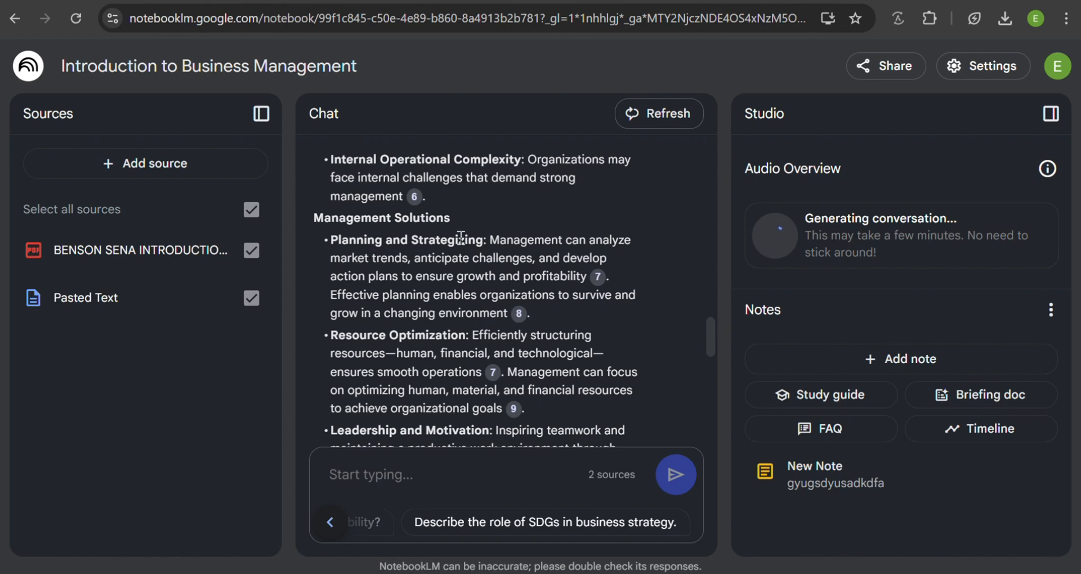
- Add a second, blank note to the notebook and close it
scroll(471, 272, up, 10)
scroll(471, 272, up, 5)
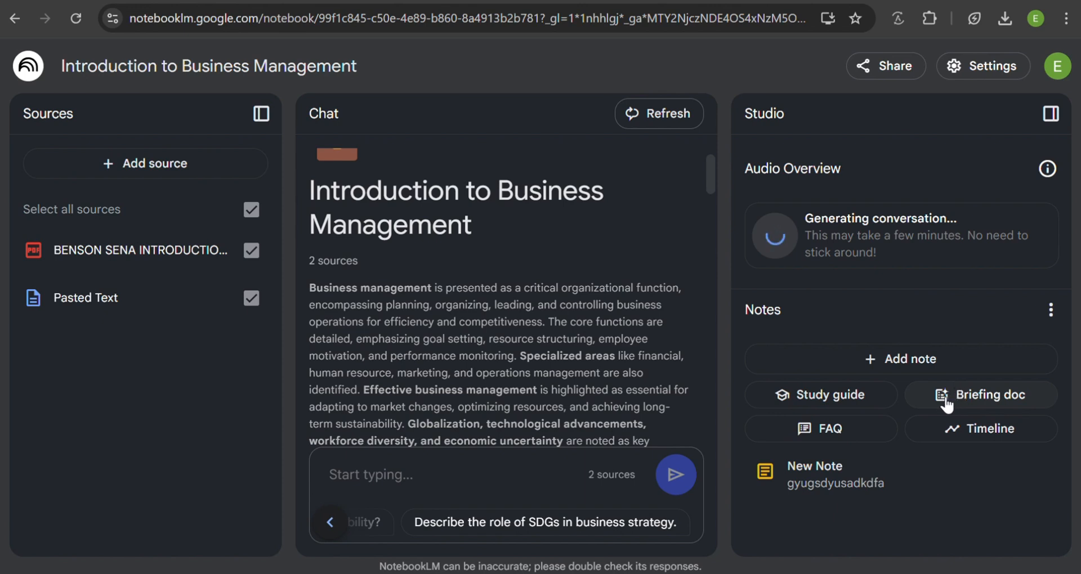
click(908, 360)
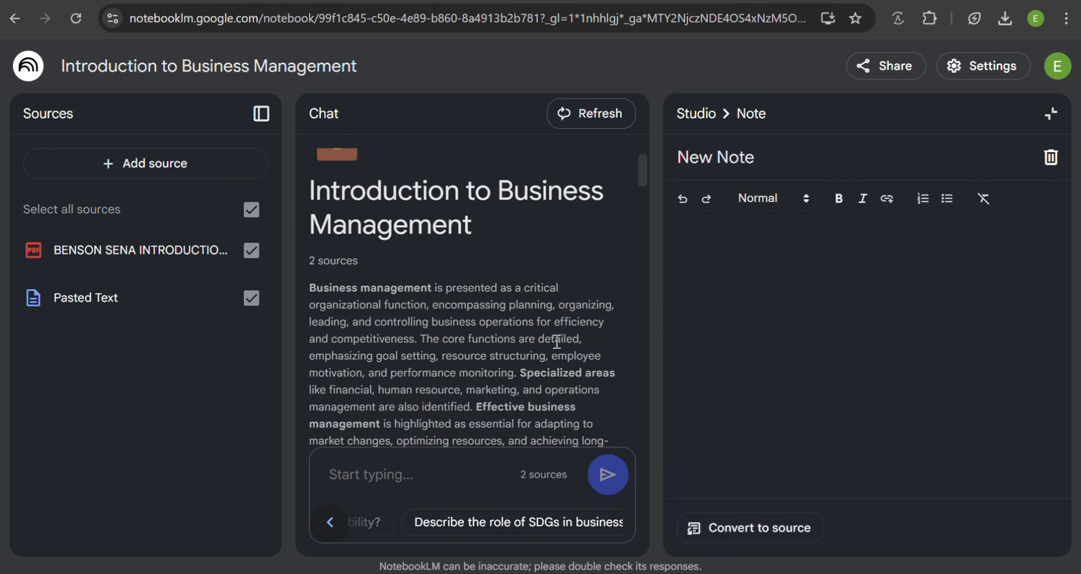
click(1049, 114)
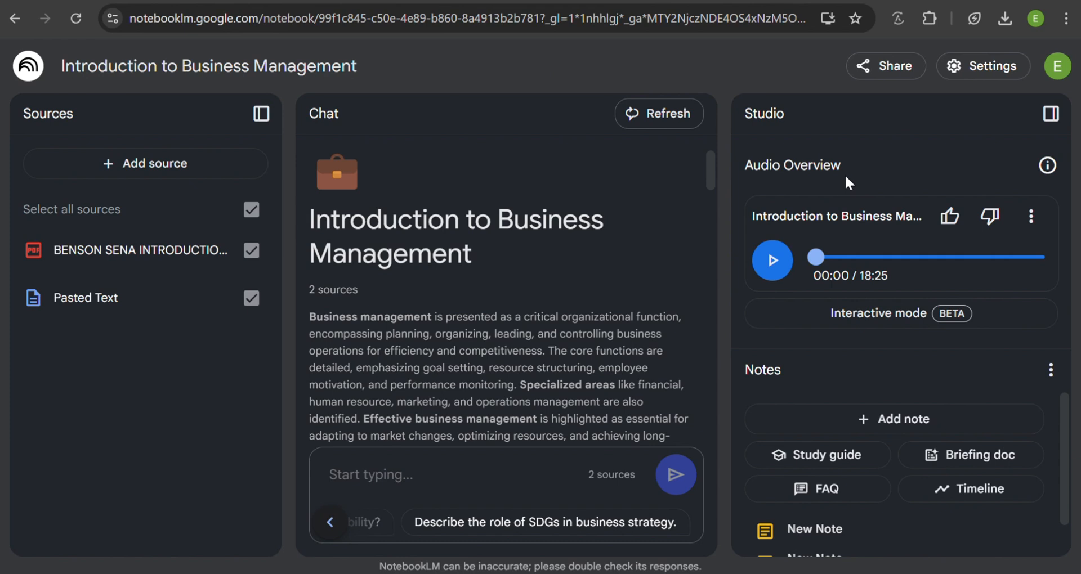
- Listen to the start of the generated audio overview and a passage about seven minutes in, leaving playback paused
click(783, 261)
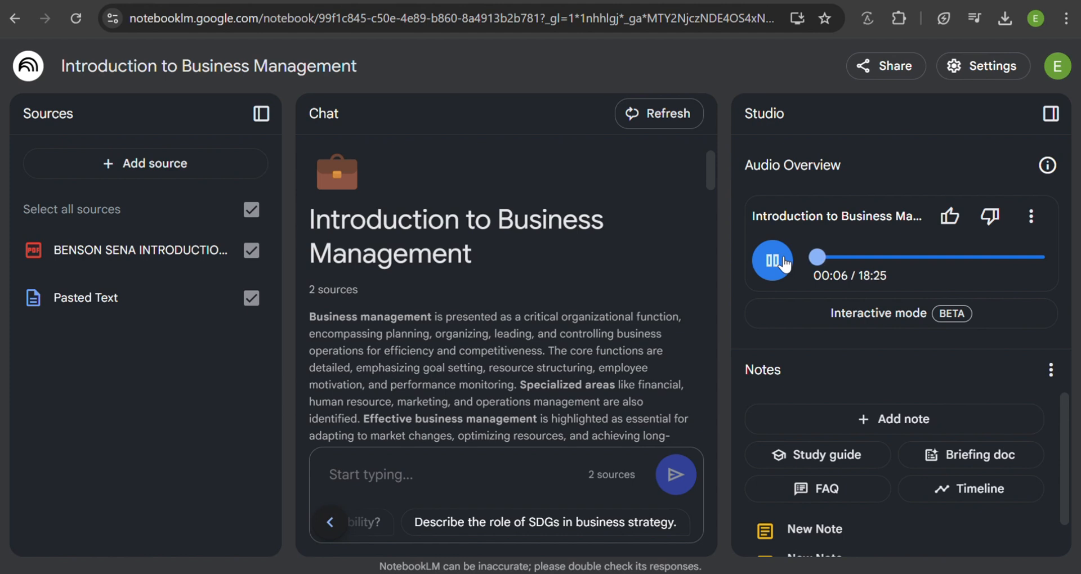
click(784, 263)
click(784, 262)
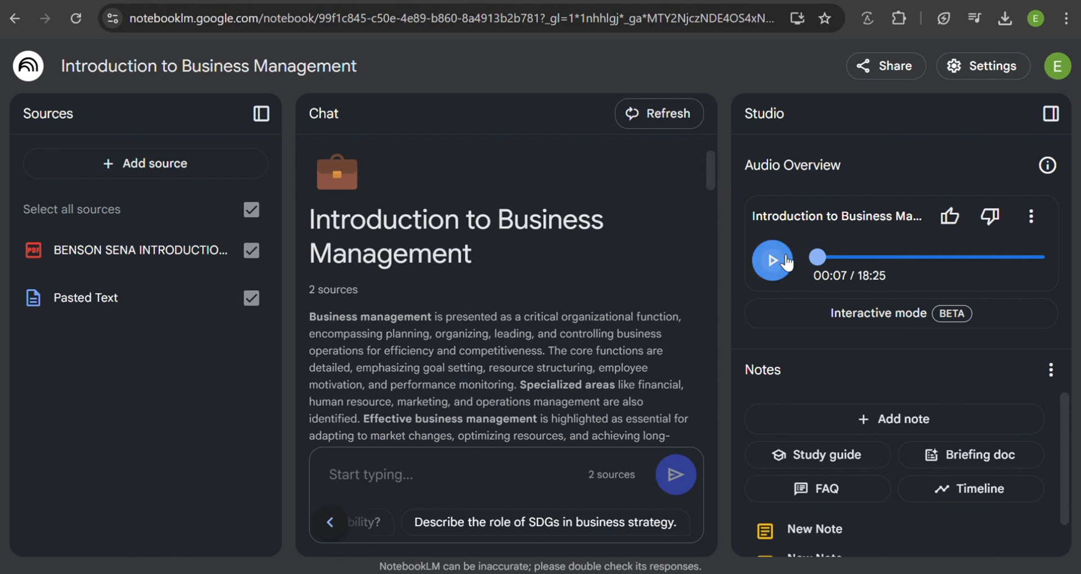
click(902, 258)
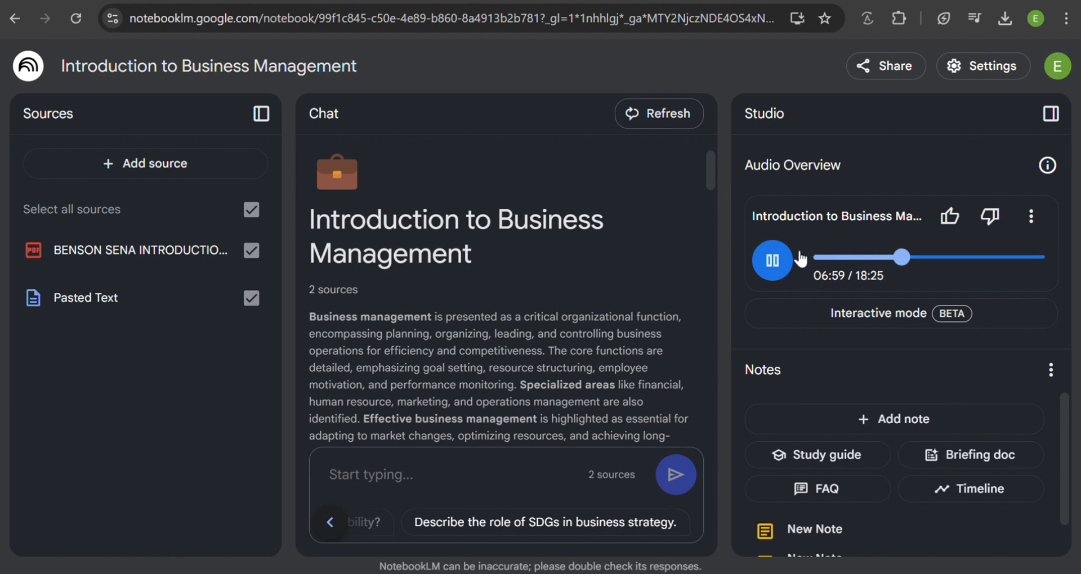
click(773, 266)
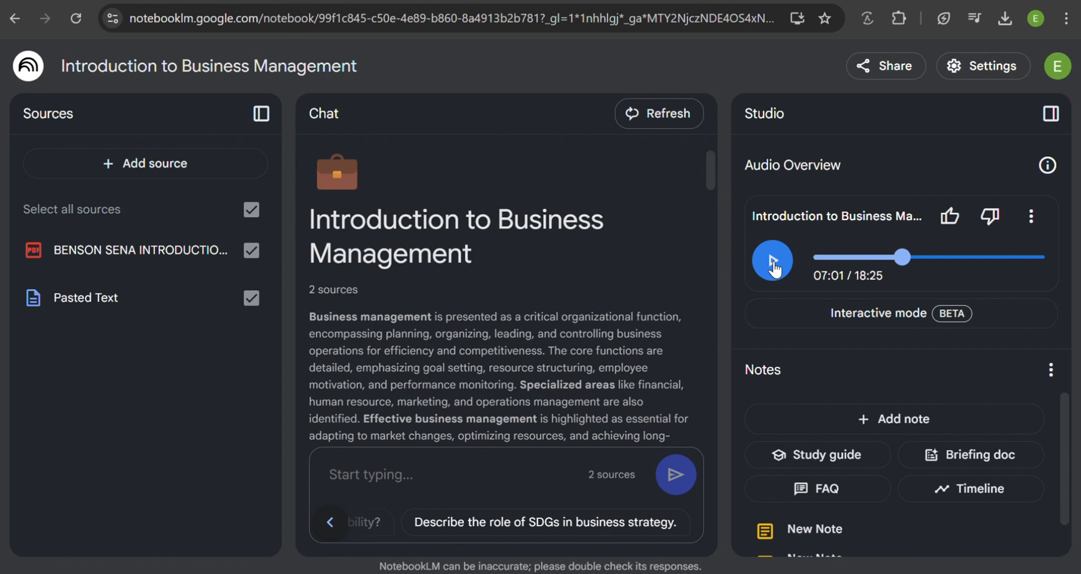
- Open the audio overview in Interactive mode and start playing the hosts' conversation
click(926, 315)
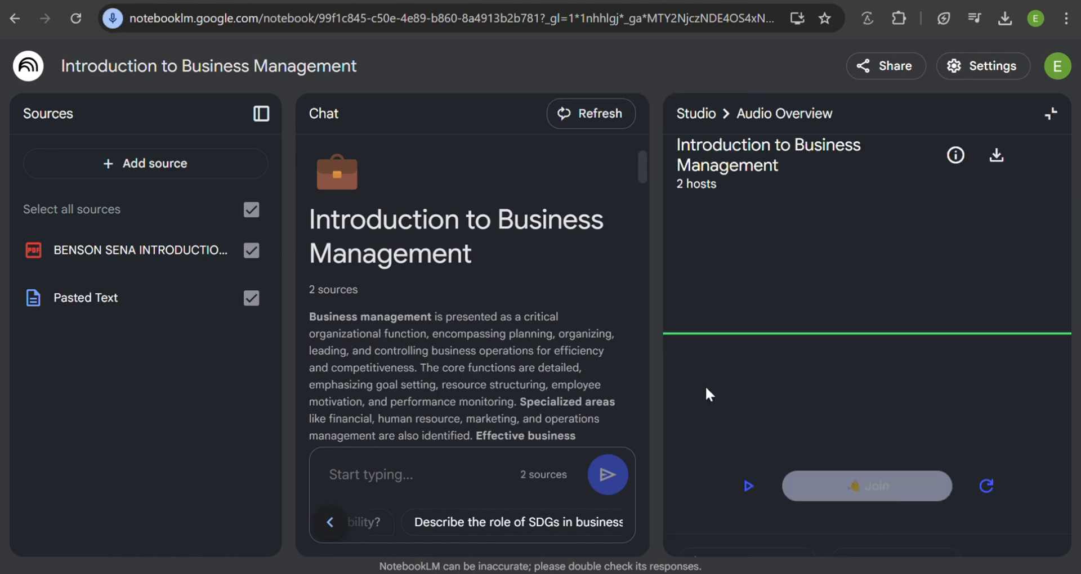
click(749, 485)
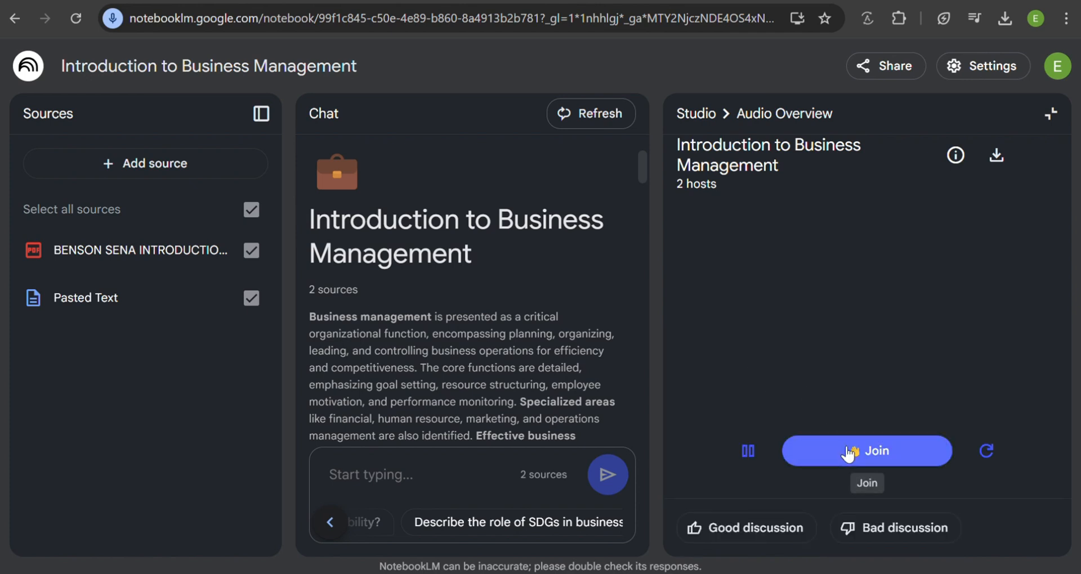
- Pause and resume the hosts' conversation, join it to speak with them, then pause playback and leave Interactive mode
click(747, 452)
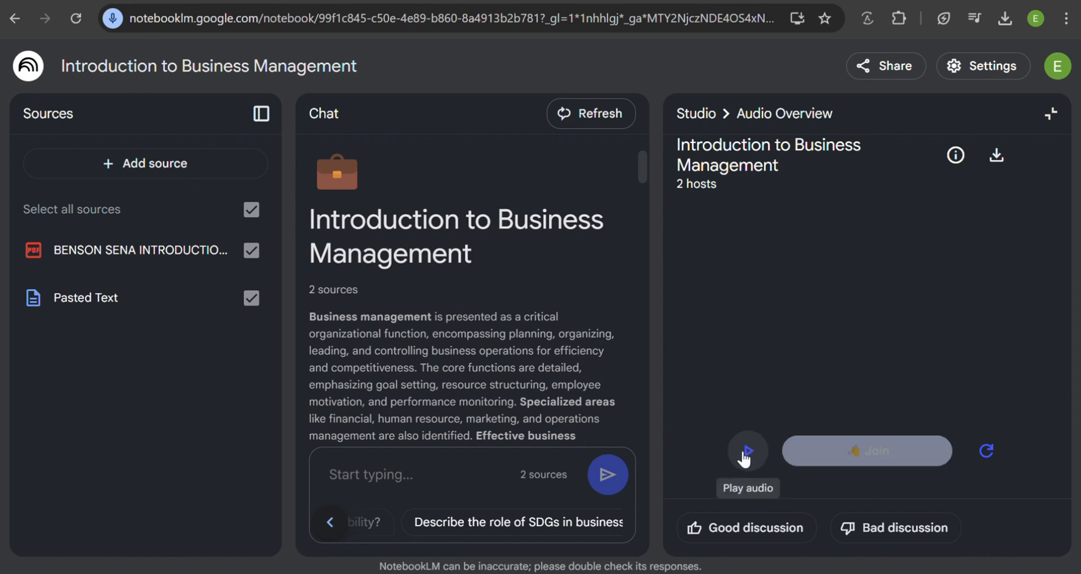
click(743, 455)
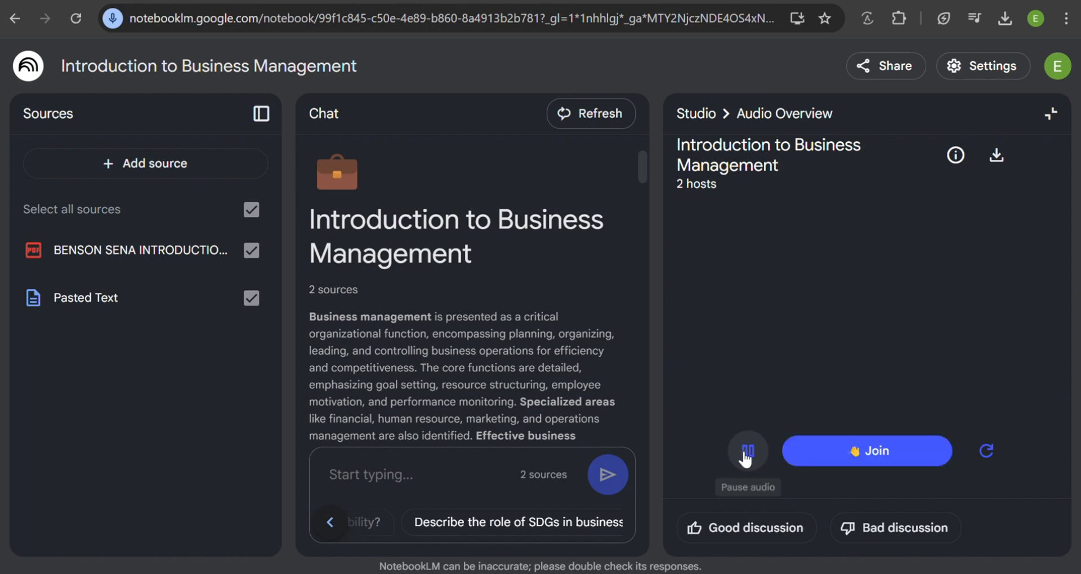
click(825, 453)
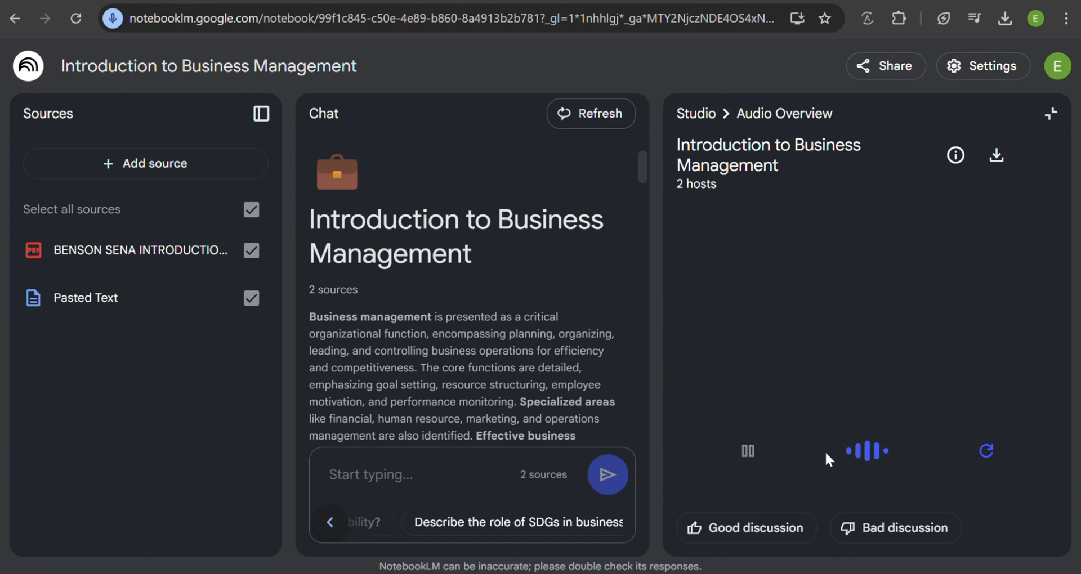
mouse_move(792, 452)
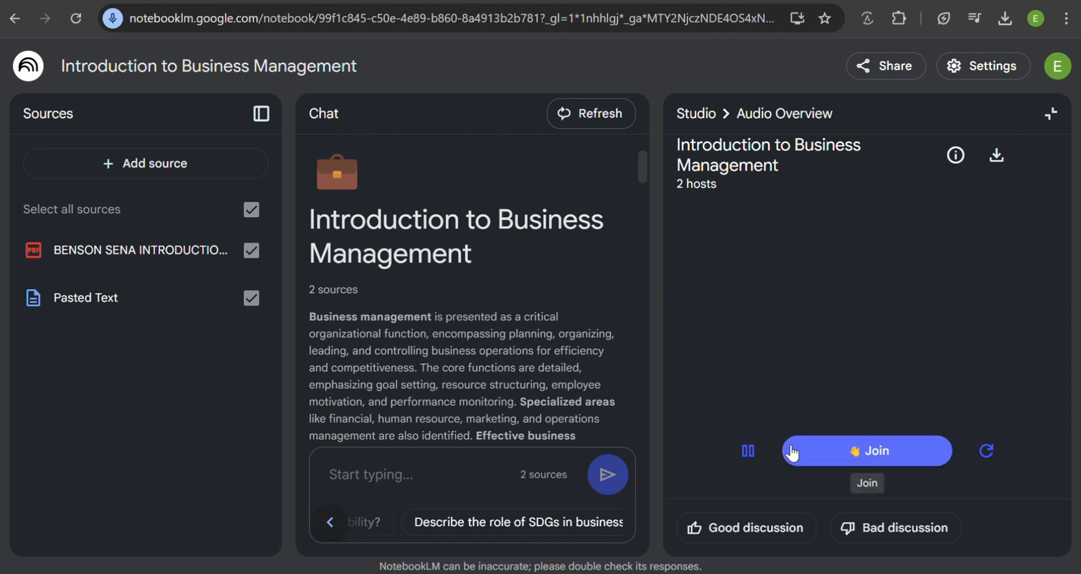
click(749, 452)
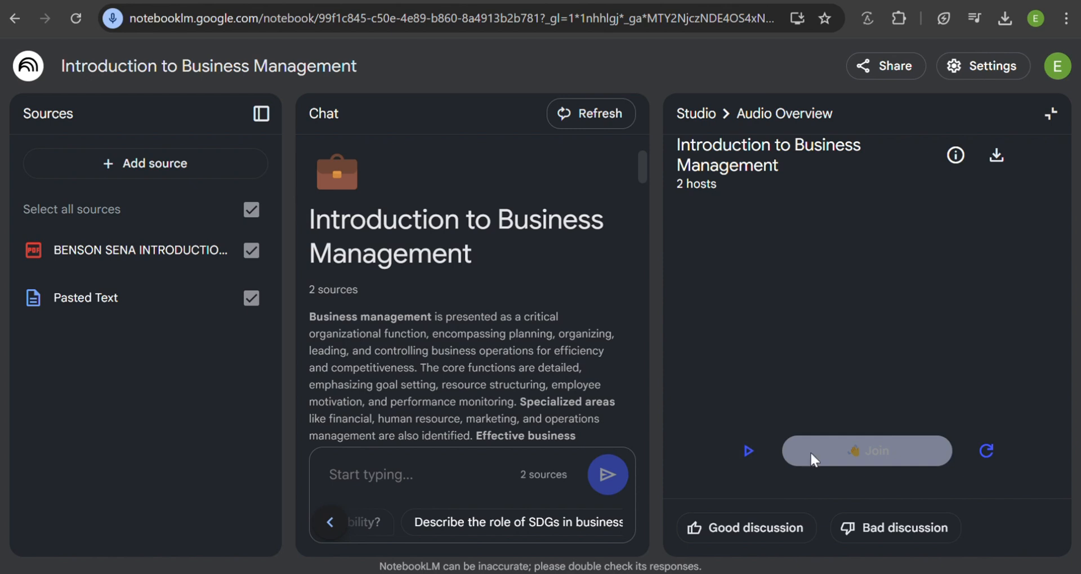
click(1050, 115)
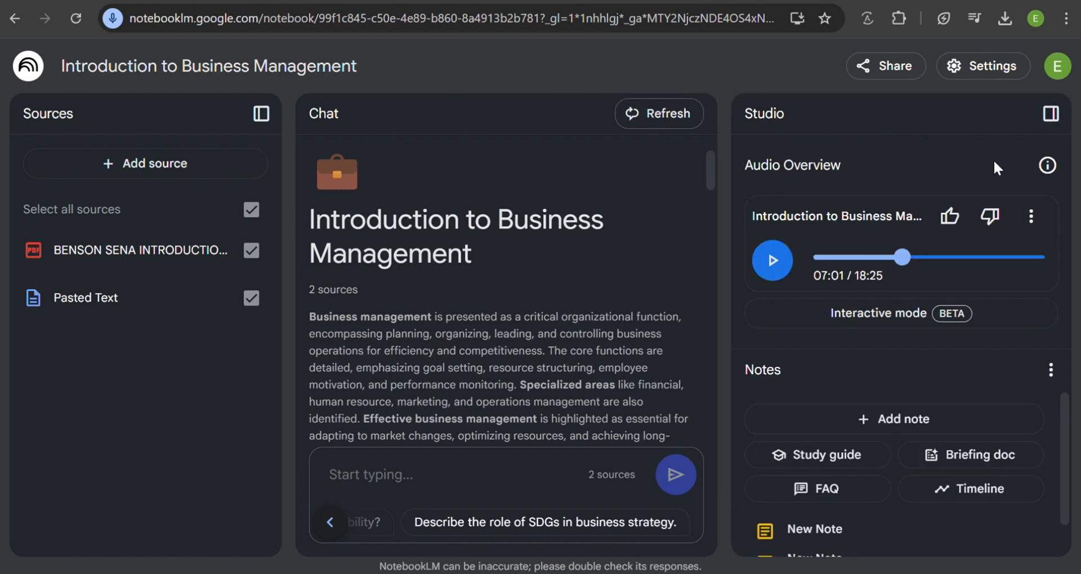
- Download the generated audio overview and save it to the computer as a WAV file under the suggested name
click(1031, 220)
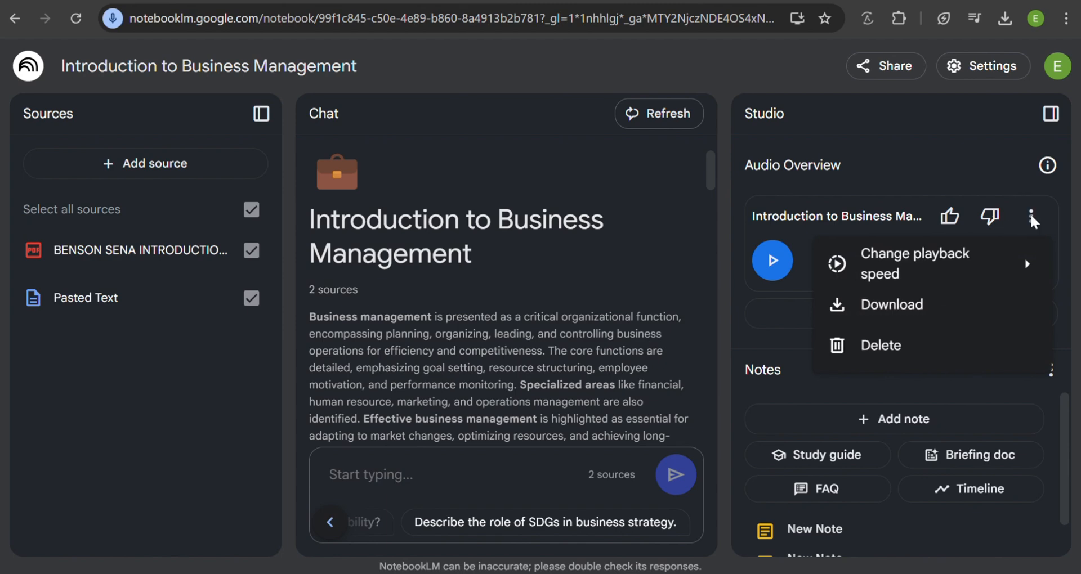
click(918, 307)
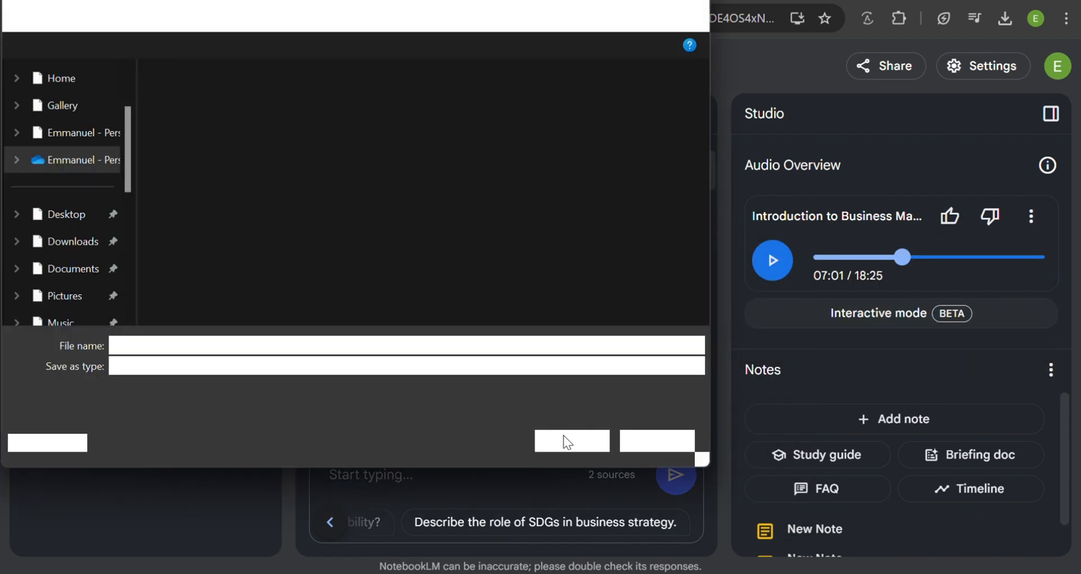
click(566, 443)
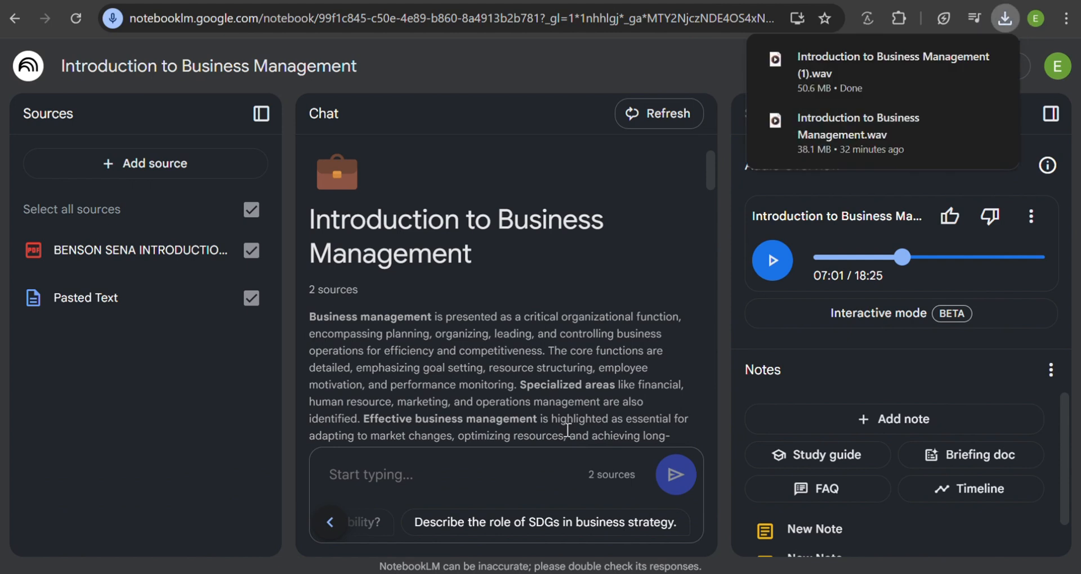